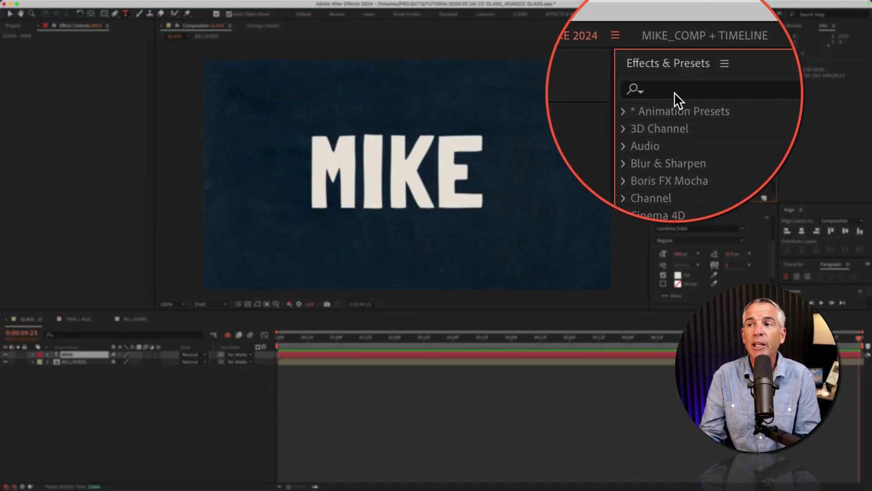
Search Effects & Presets for 'gla' and apply CC Glass to the MIKE text layer.
left_click(674, 94)
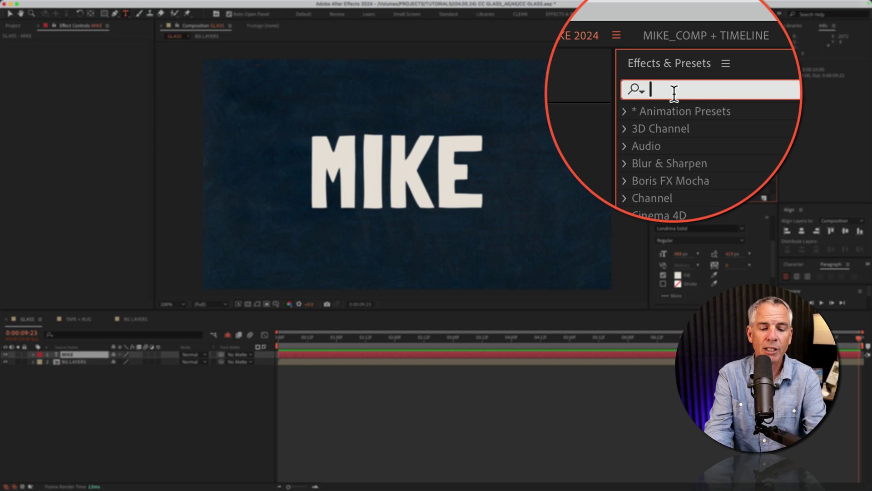
type("glass")
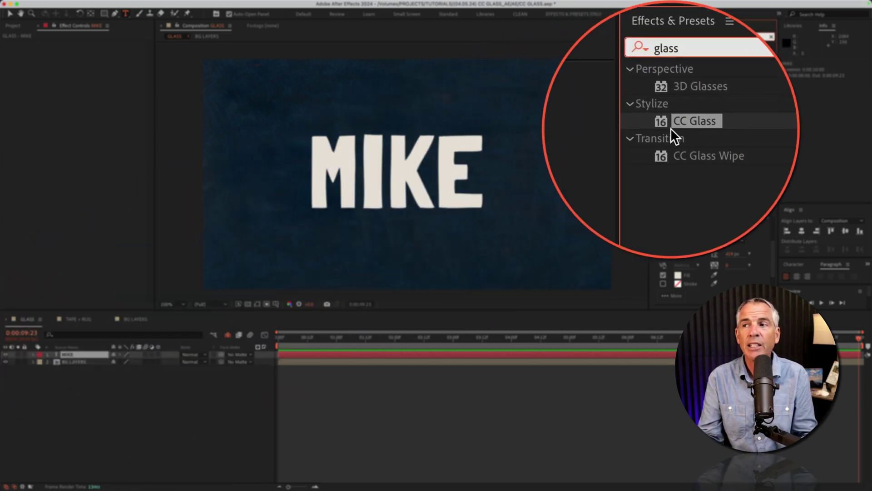
double_click(673, 129)
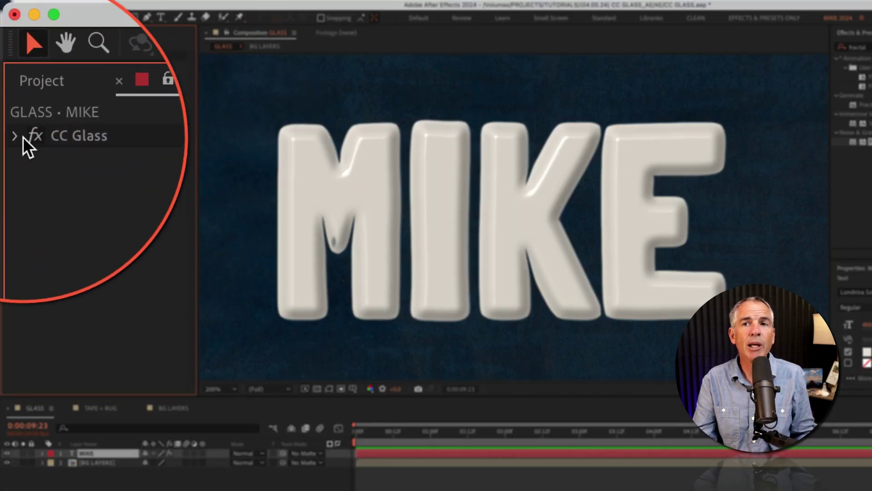
Expand the CC Glass effect and its Surface group in Effect Controls.
left_click(104, 139)
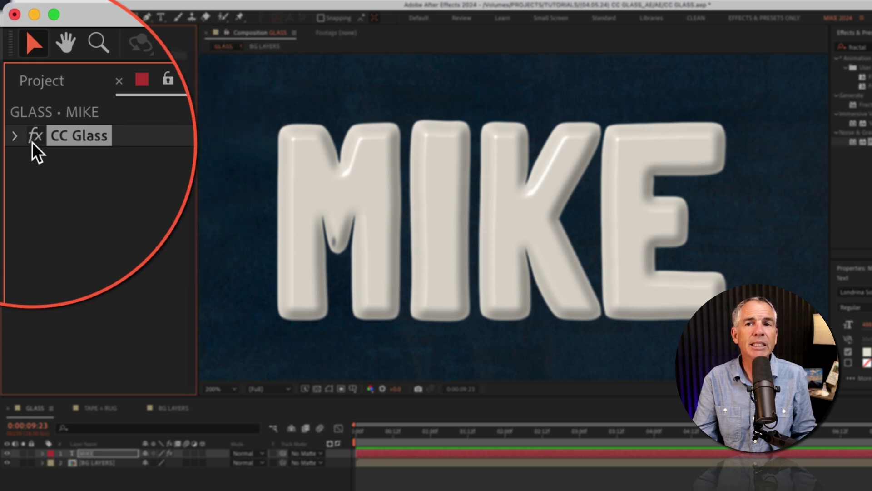
left_click(16, 134)
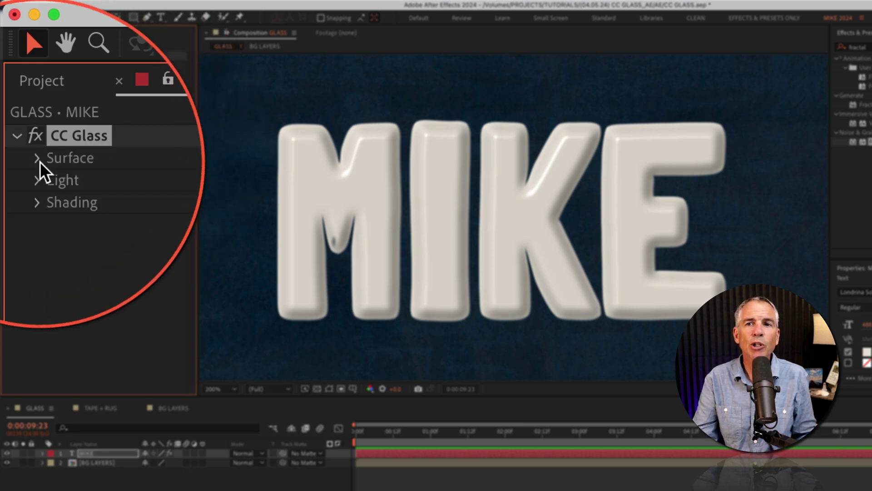
left_click(34, 159)
Expand Light and Shading, toggle CC Glass off and on to compare, then collapse its groups.
left_click(32, 169)
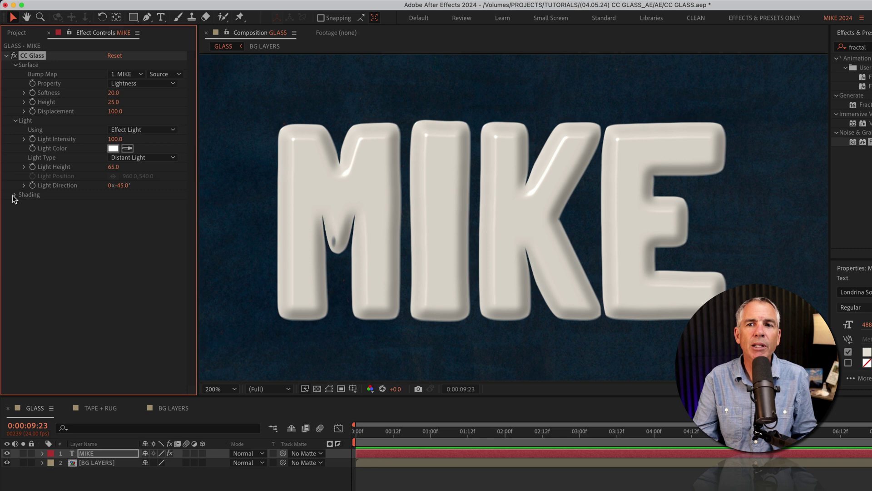
left_click(15, 195)
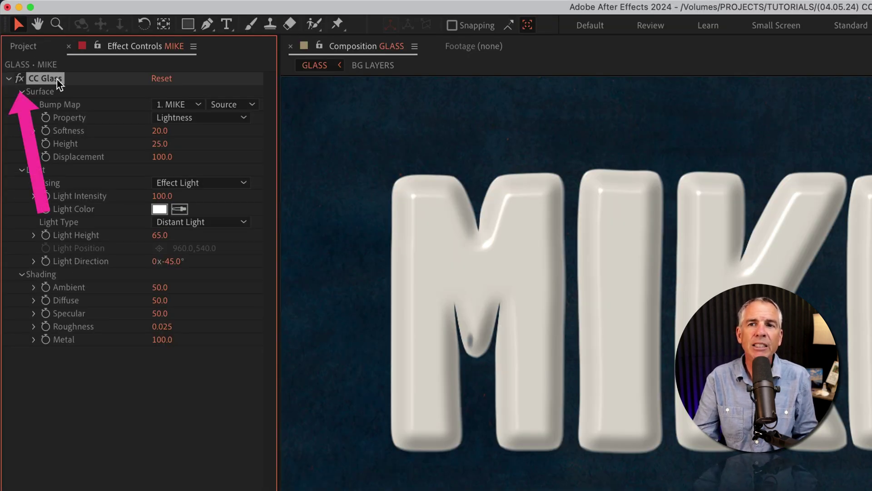
left_click(18, 81)
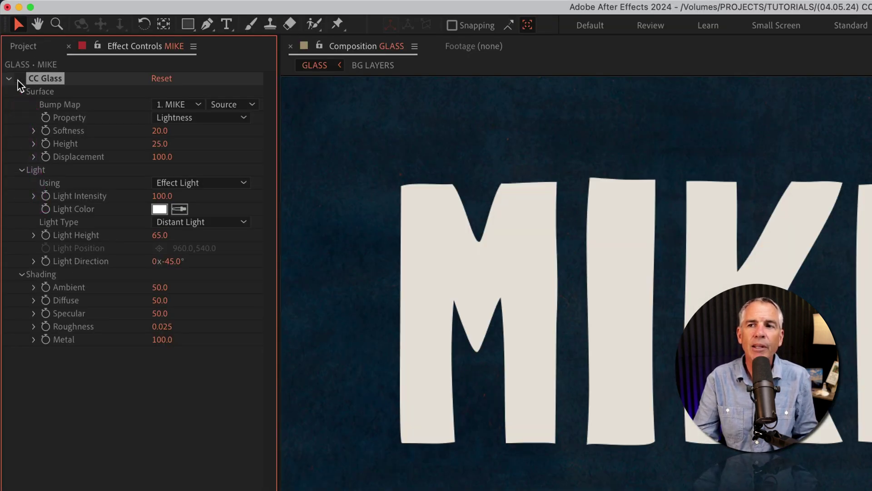
left_click(19, 81)
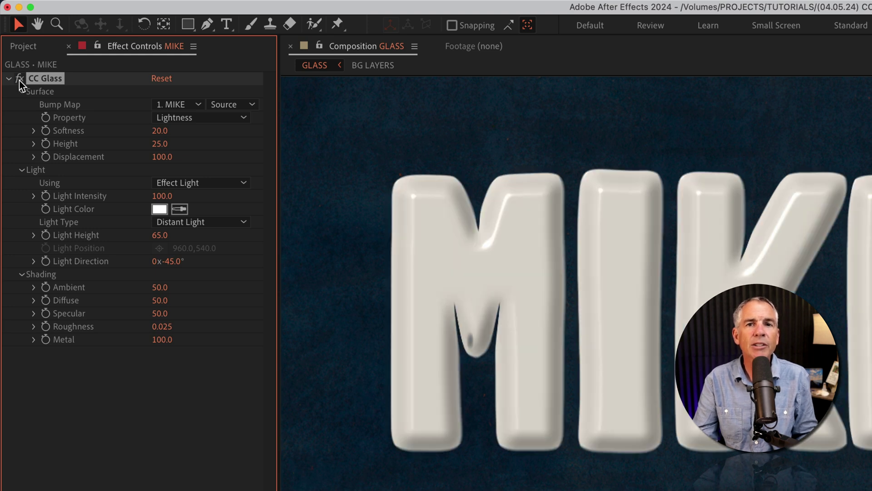
key("super+grave")
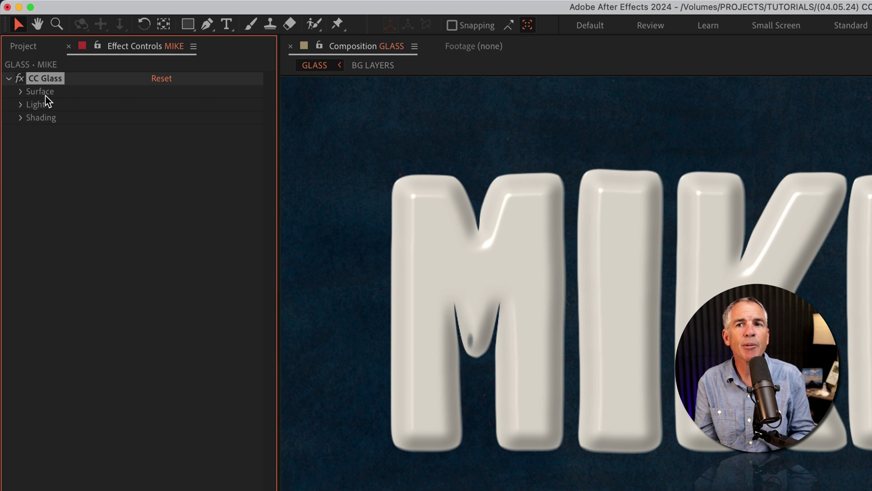
Keep MIKE as the bump map and set Softness to about 38 and Height to 36.
left_click(20, 92)
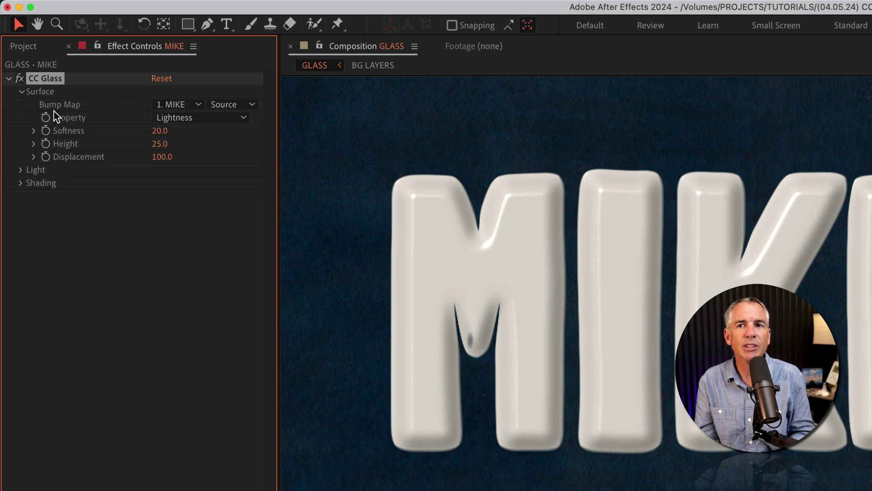
left_click(168, 104)
left_click(168, 102)
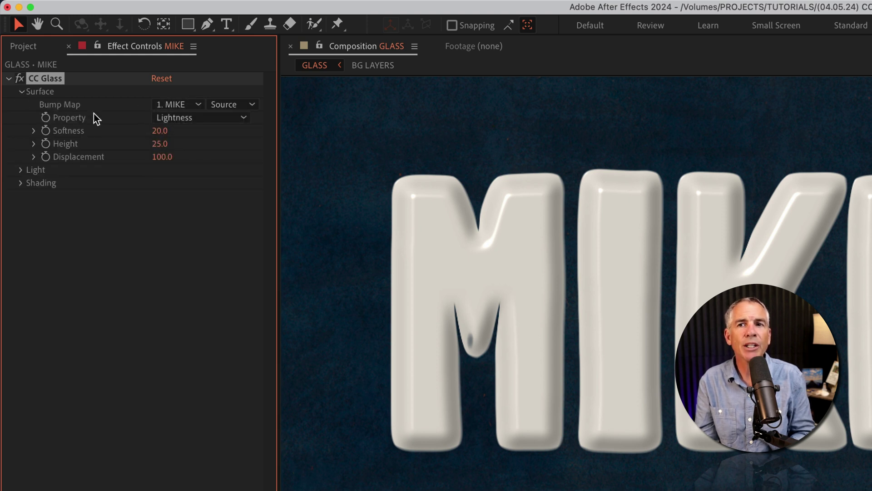
left_click_drag(159, 130, 297, 120)
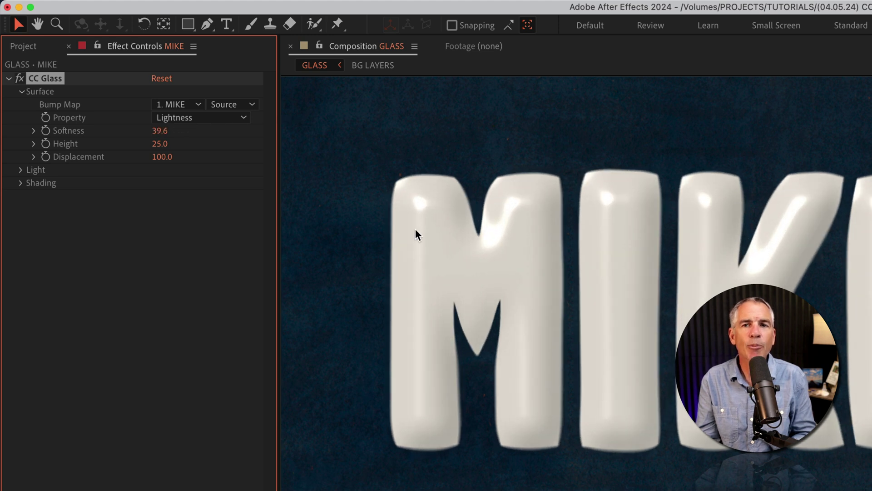
left_click_drag(163, 132, 193, 160)
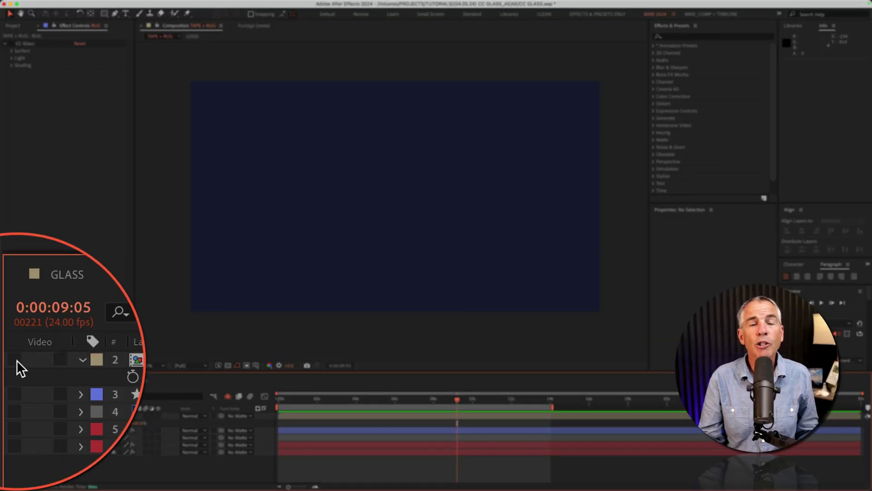
Toggle the logo, RUG and TEXTURE layers' visibility to inspect the rug layers.
left_click(6, 415)
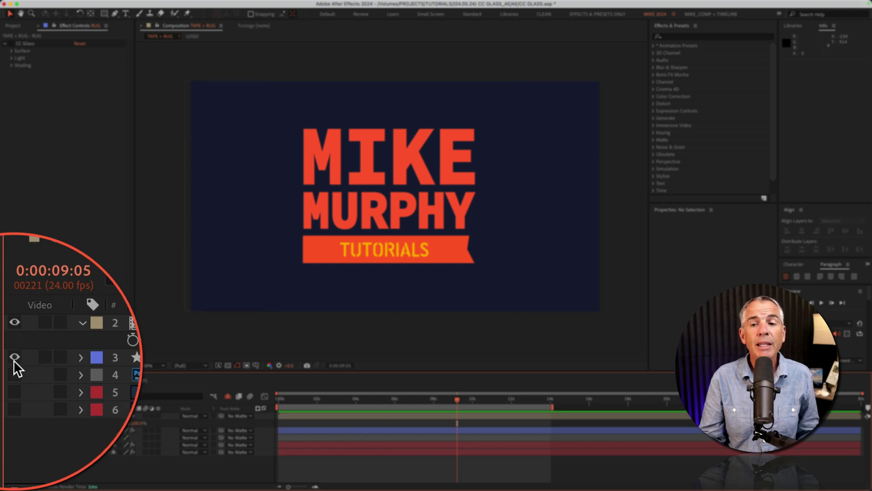
left_click(13, 360)
left_click(129, 360)
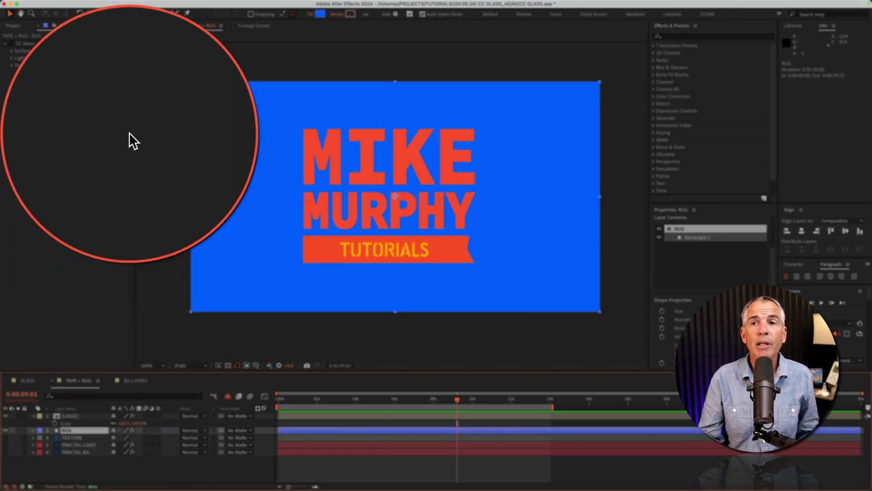
left_click_drag(129, 32, 129, 34)
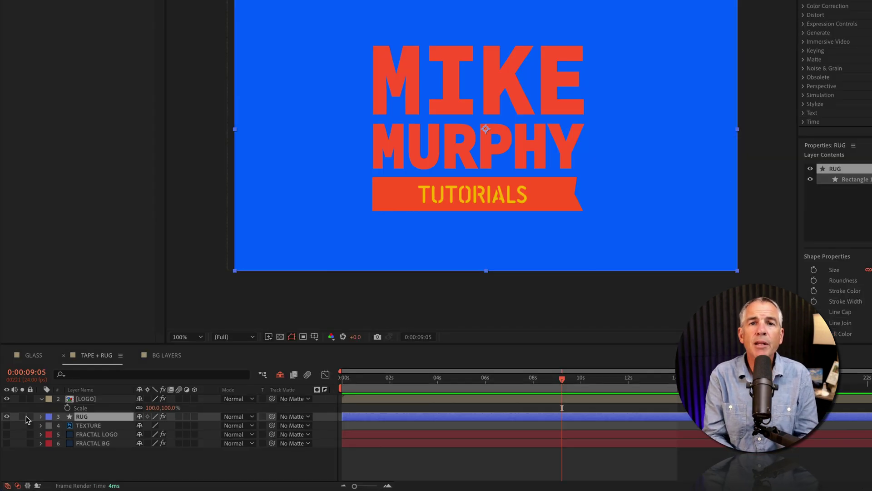
left_click(7, 416)
left_click(6, 425)
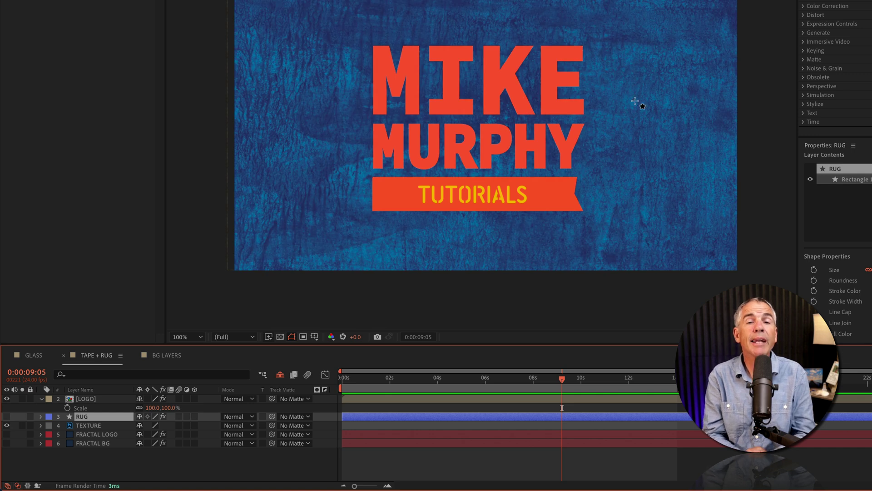
Show RUG again with Color Burn blending over TEXTURE, and reveal FRACTAL LOGO.
left_click(6, 416)
left_click(238, 416)
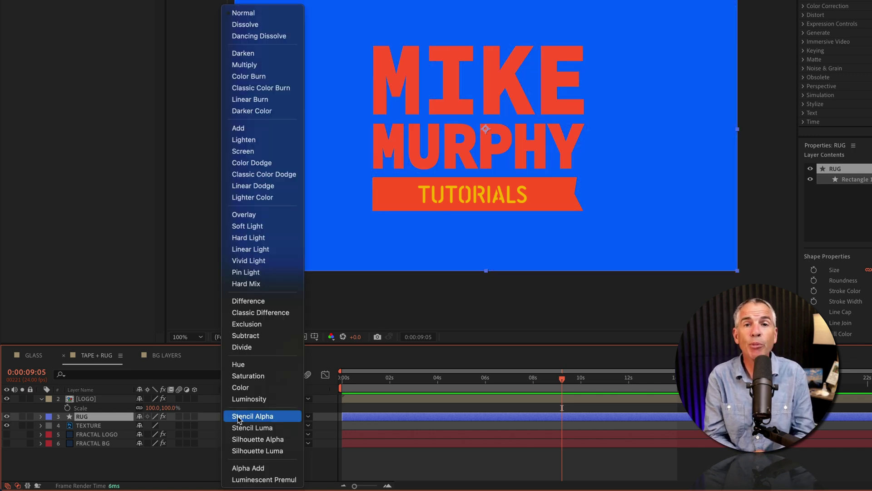
left_click(249, 75)
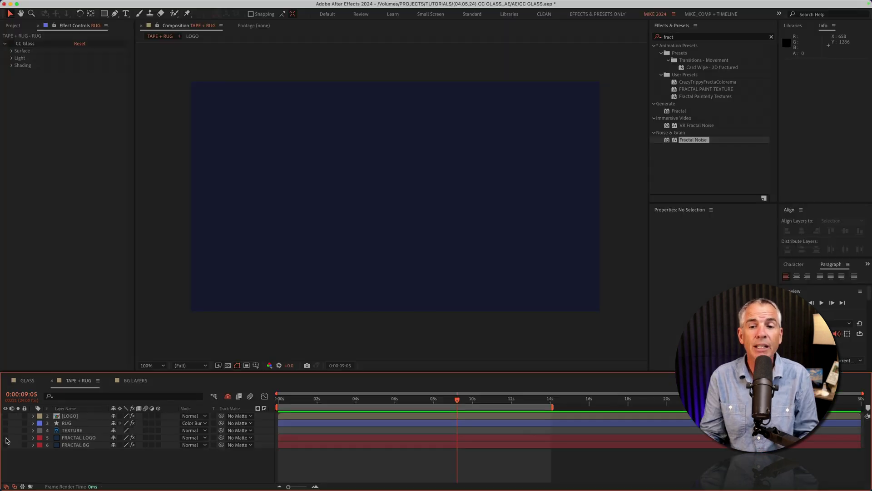
left_click(6, 438)
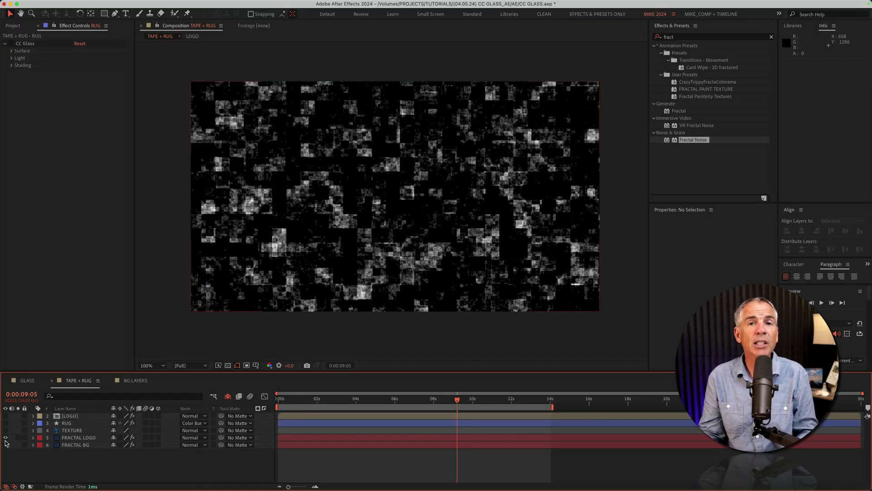
Hide FRACTAL LOGO, and briefly show then hide FRACTAL BG.
left_click(5, 437)
left_click(6, 444)
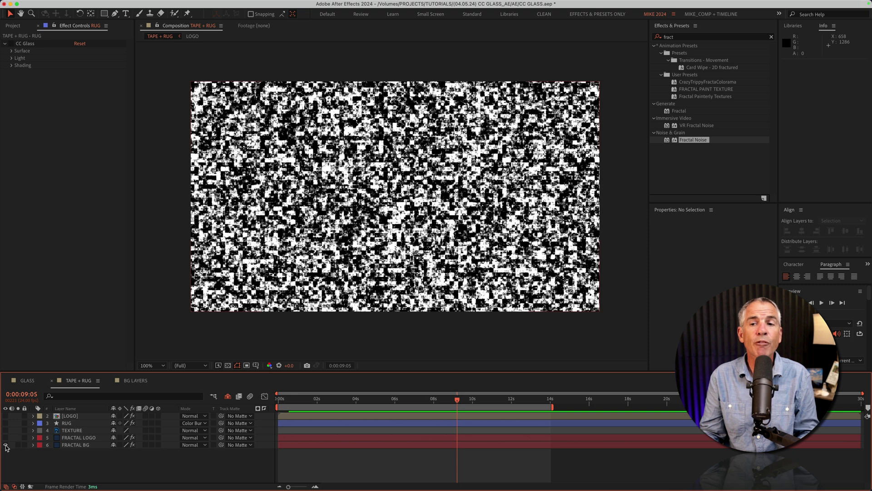
left_click(6, 445)
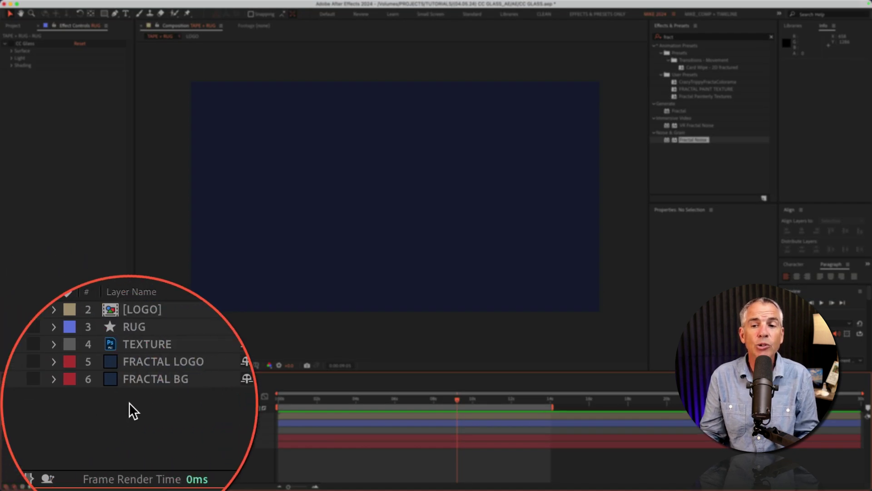
Add a comp-sized solid with Fractal Noise as a demonstration, then select the LOGO layer.
right_click(51, 457)
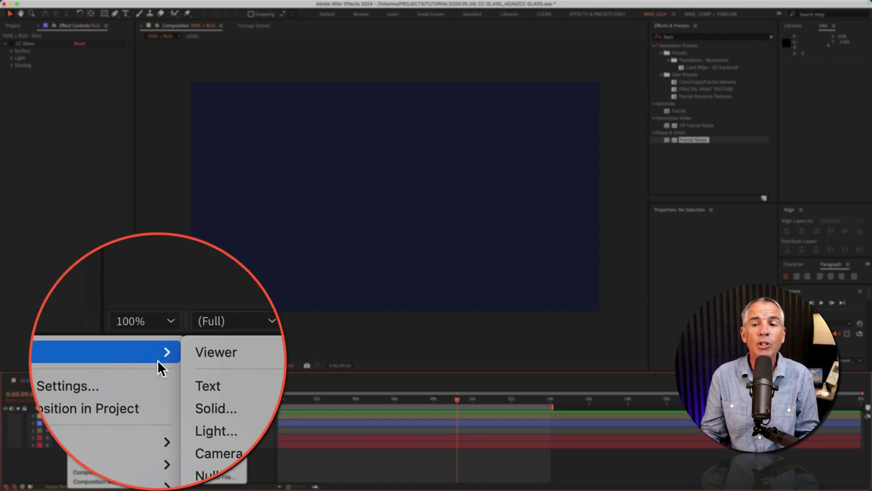
left_click(173, 361)
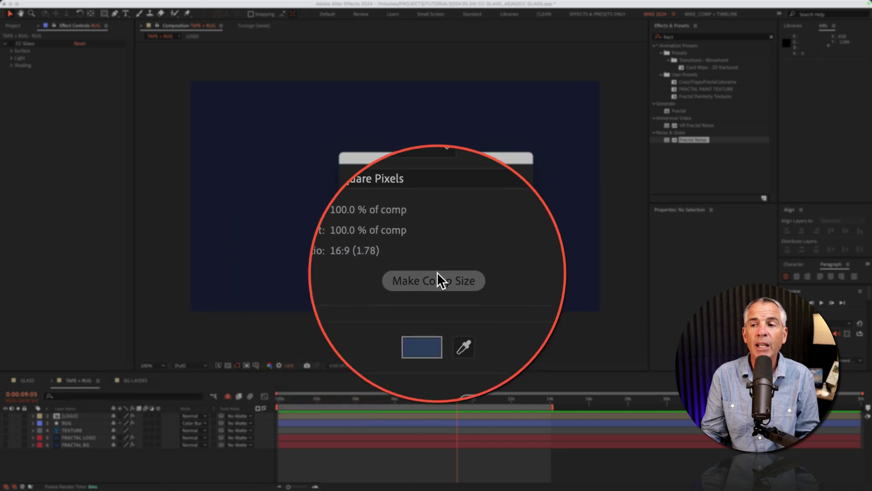
left_click(508, 328)
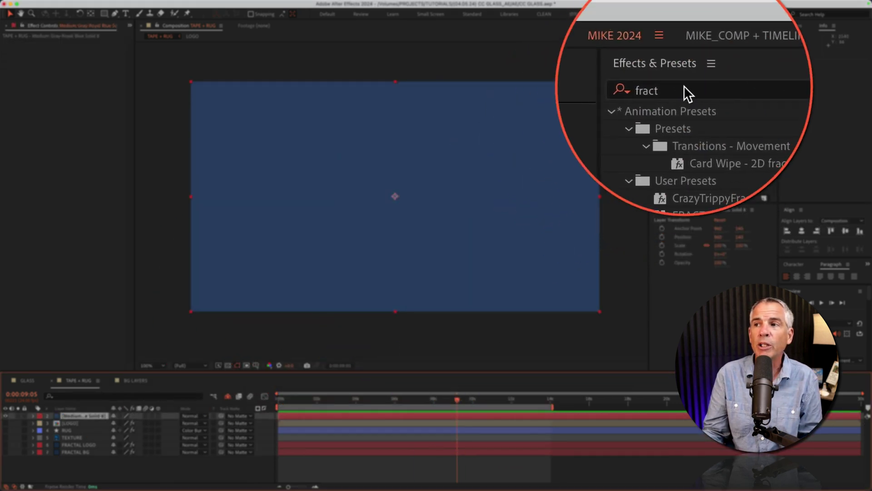
left_click(699, 90)
type("fract")
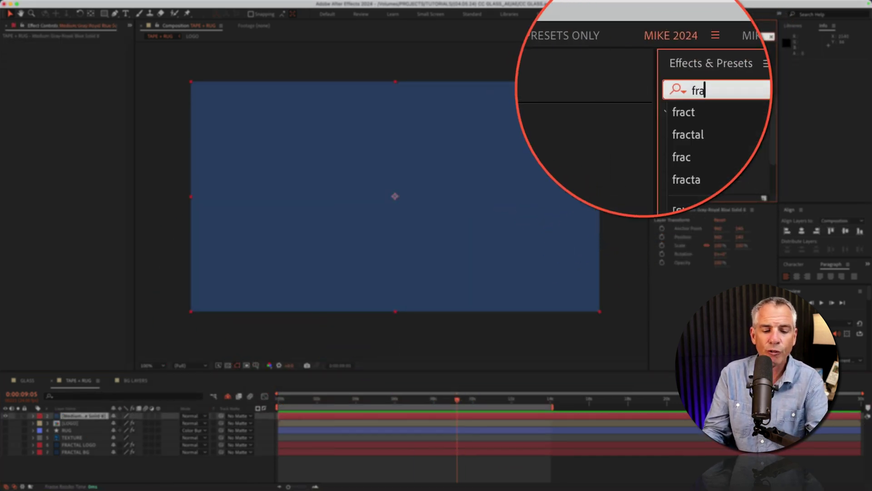
left_click_drag(694, 139, 446, 171)
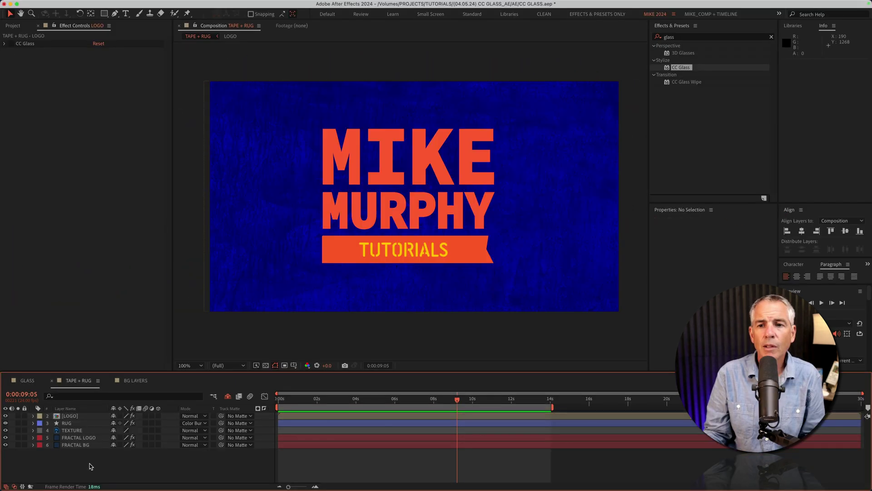
left_click(75, 418)
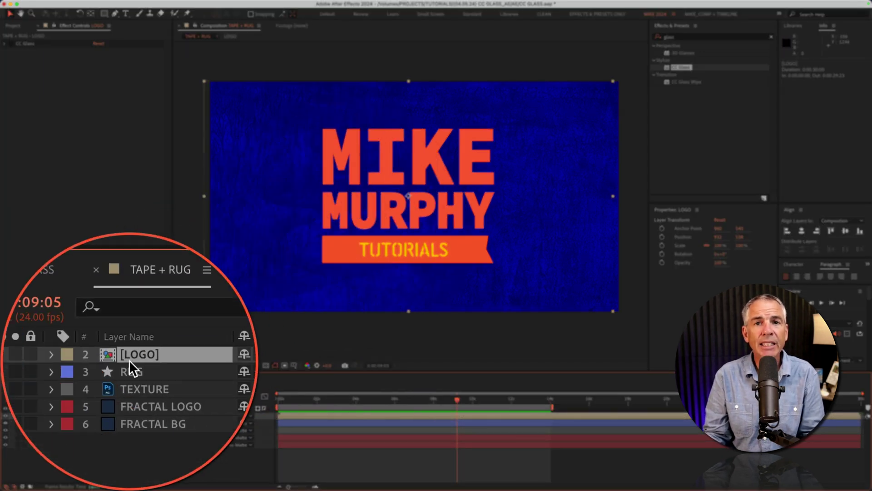
Enable CC Glass on the LOGO layer and expand its Surface settings.
left_click(691, 37)
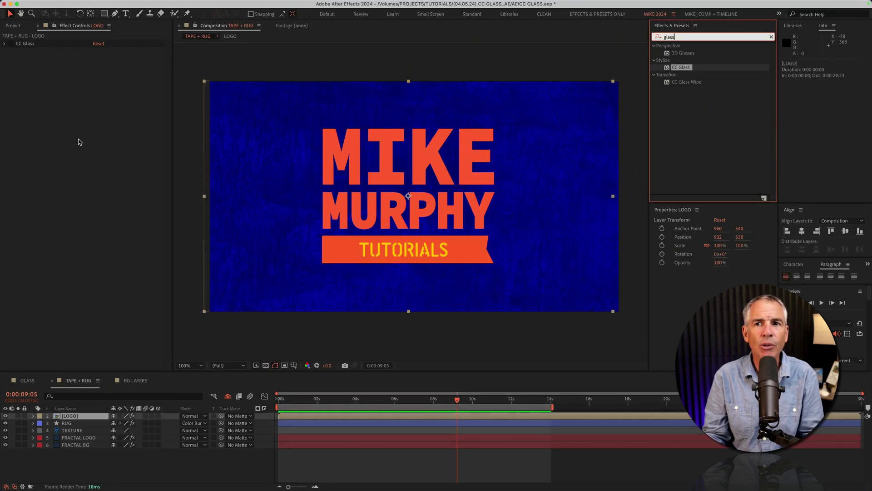
left_click(71, 57)
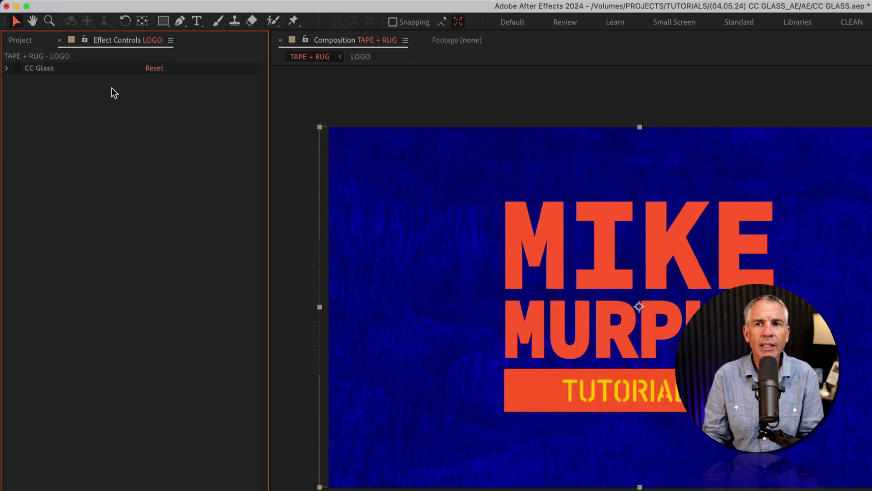
left_click(17, 67)
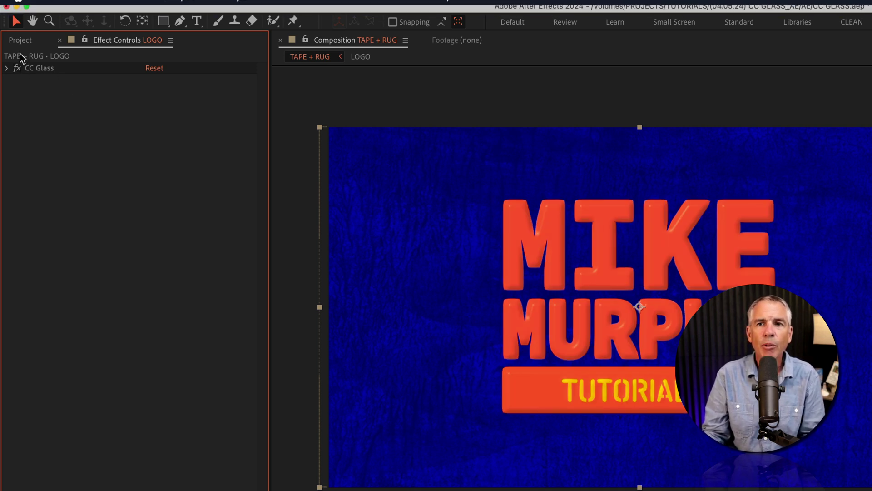
left_click(7, 68)
left_click(19, 79)
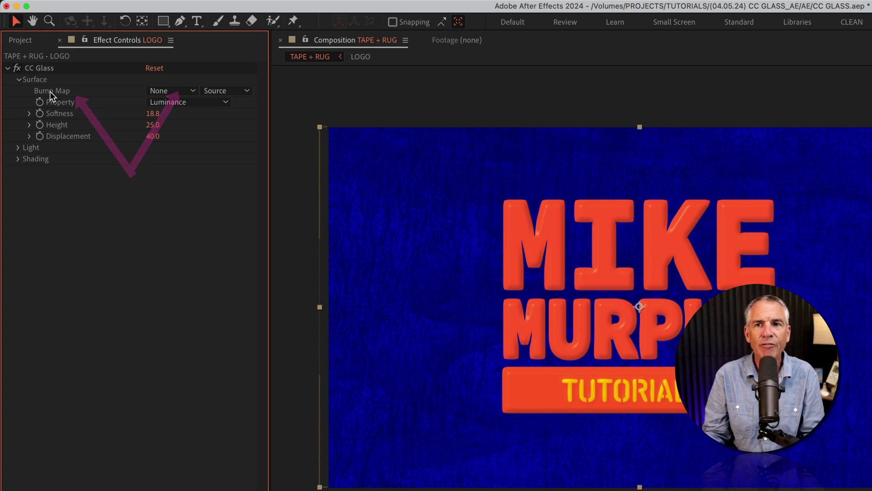
Set the LOGO's CC Glass Bump Map to 5. FRACTAL LOGO with source Effects & Masks.
left_click(180, 89)
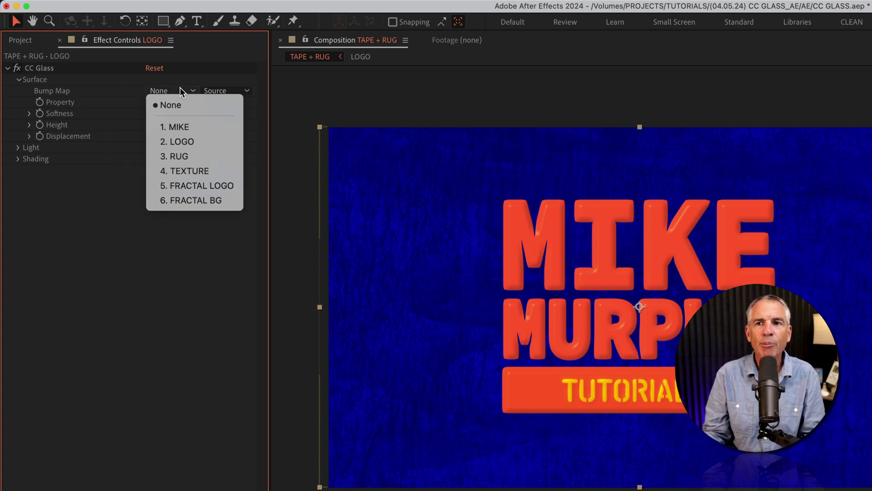
left_click(220, 182)
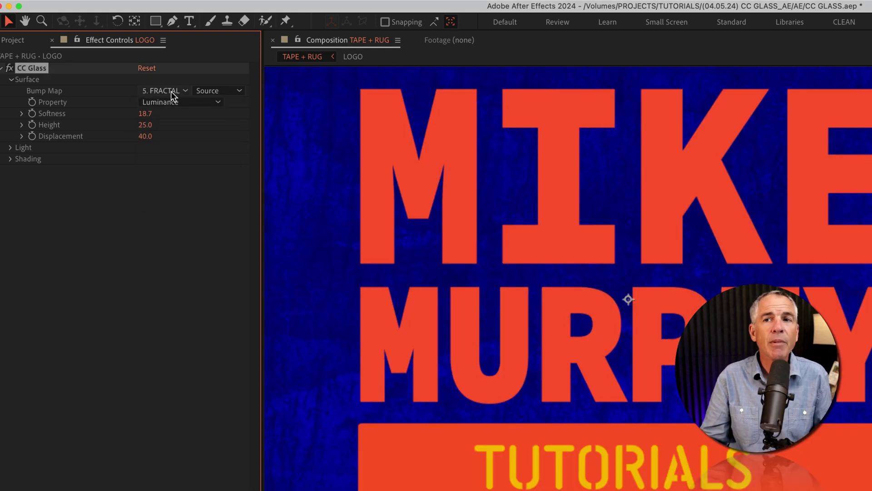
left_click(230, 92)
left_click(261, 133)
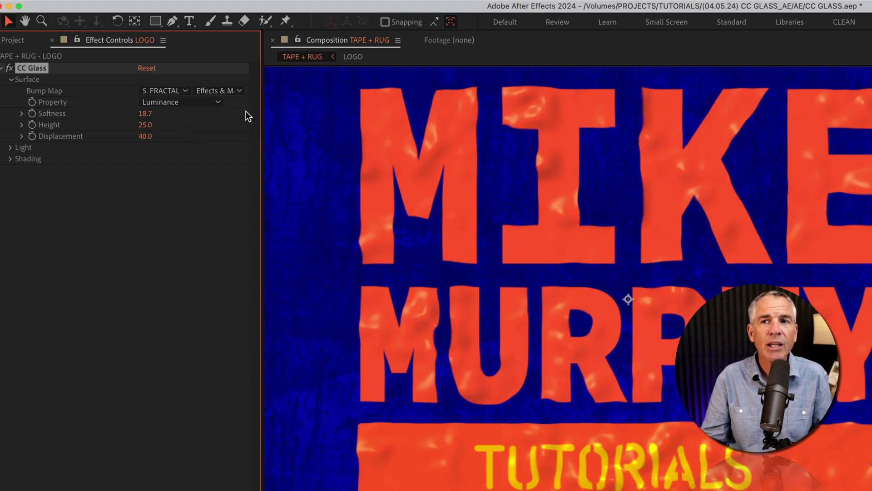
left_click(178, 92)
left_click(232, 121)
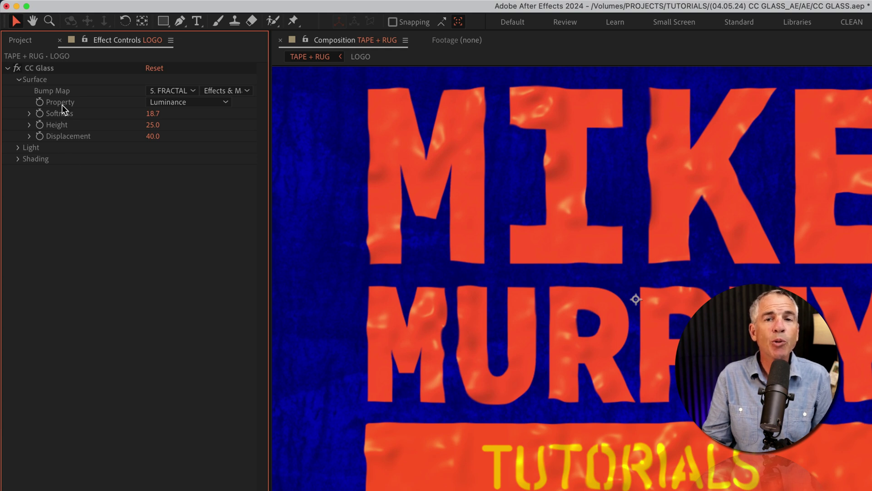
Try Lightness and Alpha bump properties, settle on Luminance, keeping FRACTAL LOGO as bump map.
left_click(187, 101)
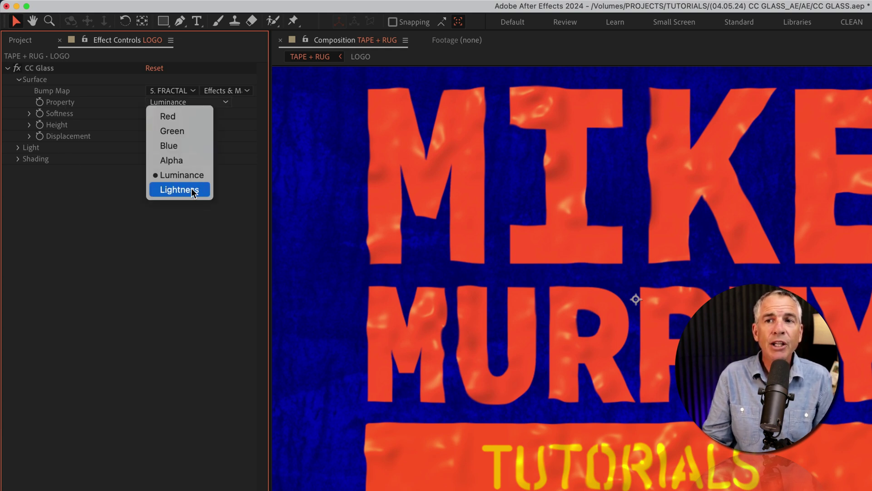
left_click(184, 189)
left_click(190, 105)
left_click(191, 160)
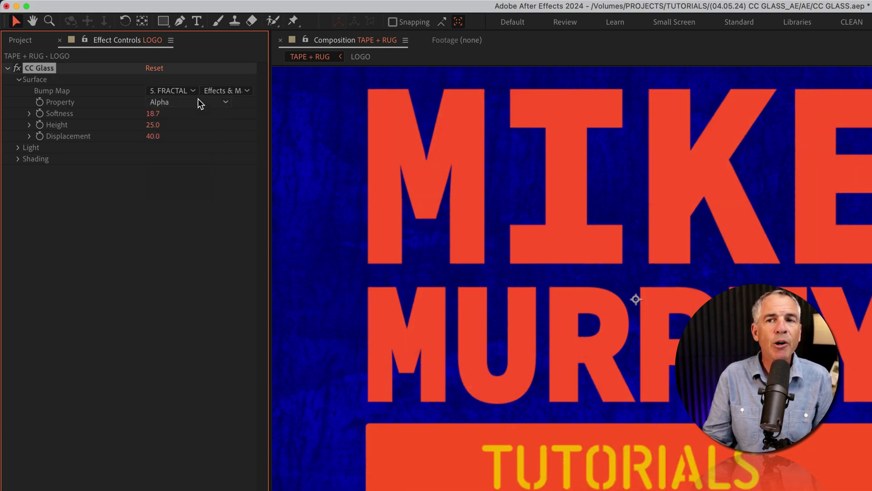
left_click(198, 100)
left_click(181, 175)
left_click(181, 90)
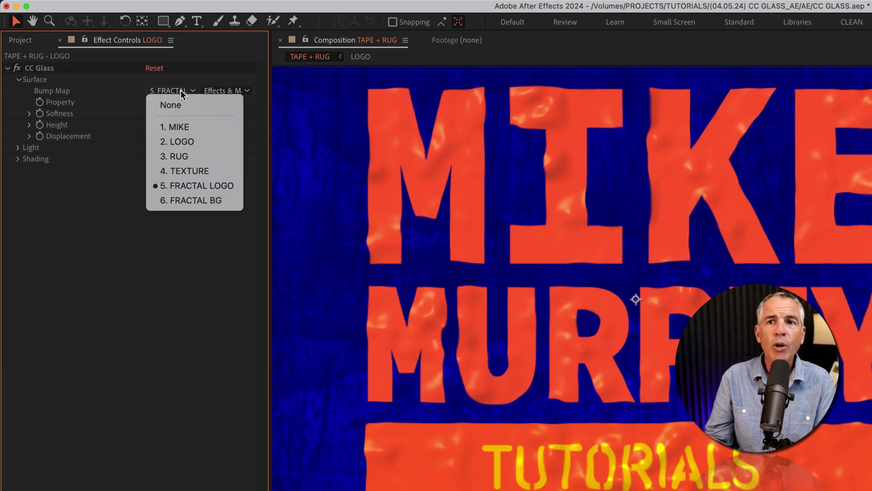
left_click(226, 185)
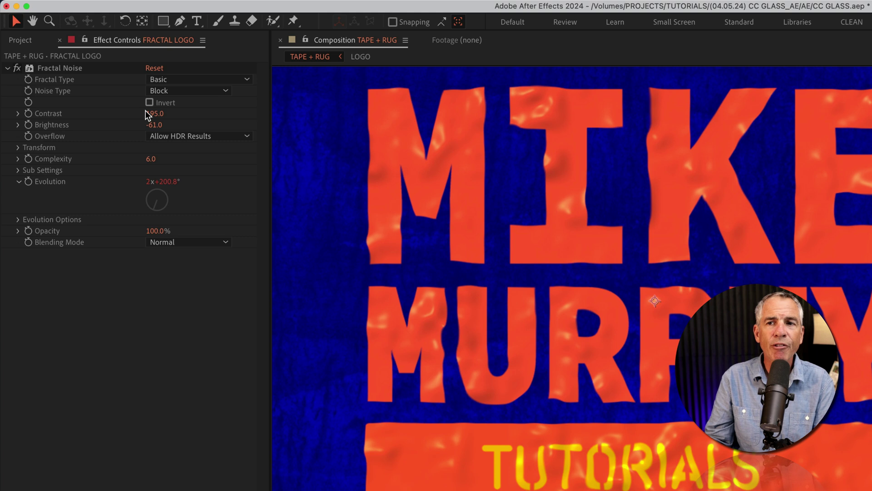
Try FRACTAL LOGO's noise type as Spline, then set it back to Block.
left_click(172, 88)
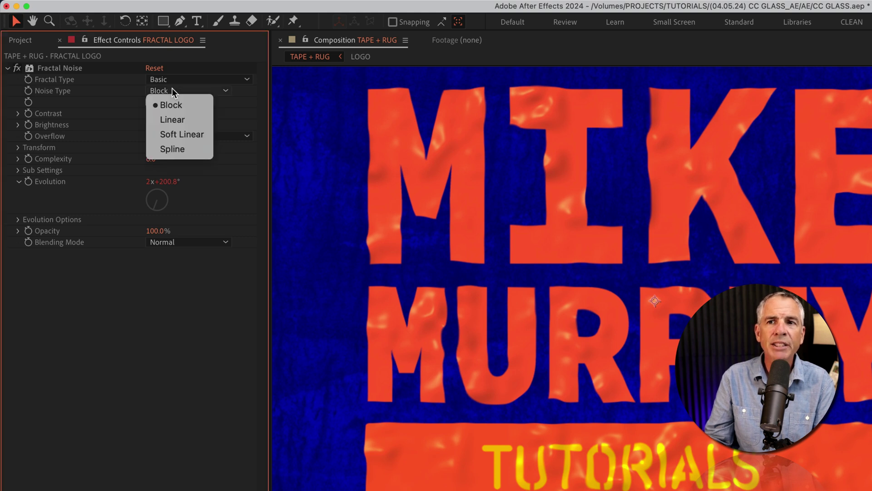
left_click(184, 144)
left_click(179, 92)
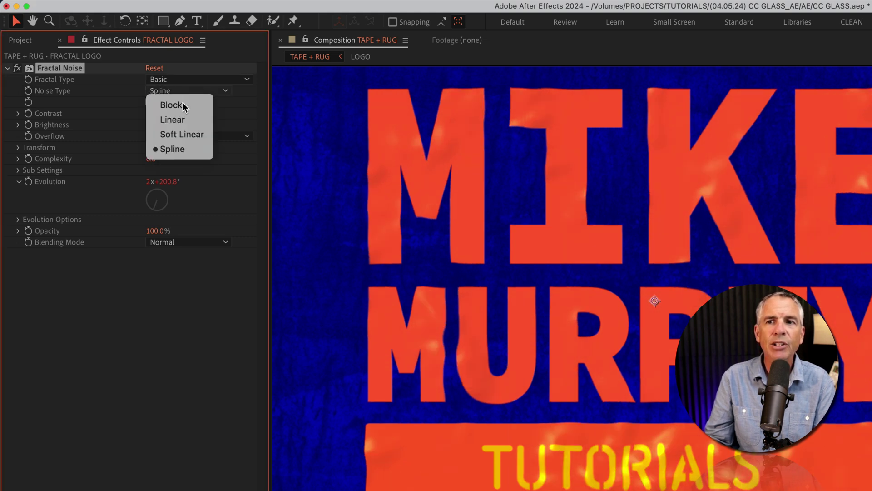
left_click(191, 107)
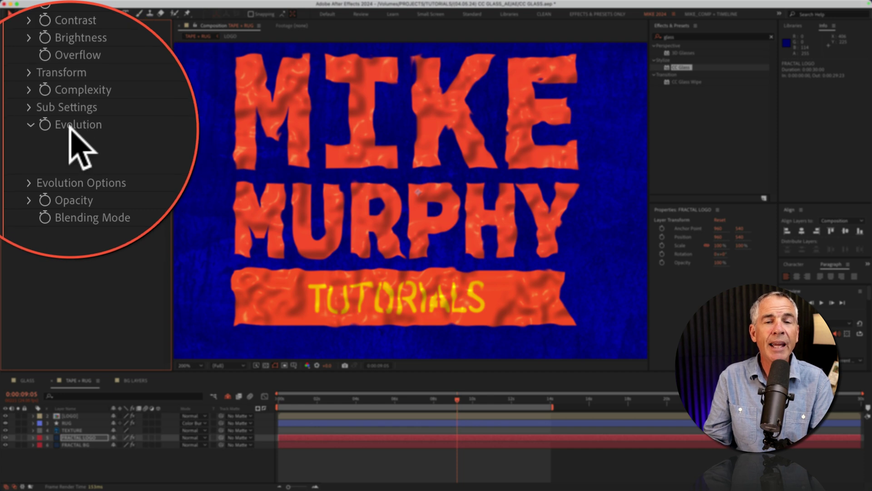
Add the expression time*100 to FRACTAL LOGO's Evolution.
key("alt")
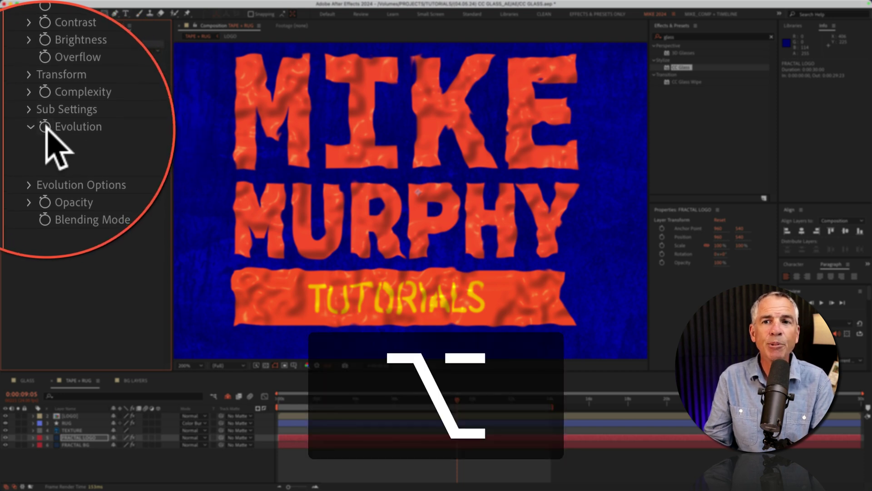
left_click(101, 128, "alt")
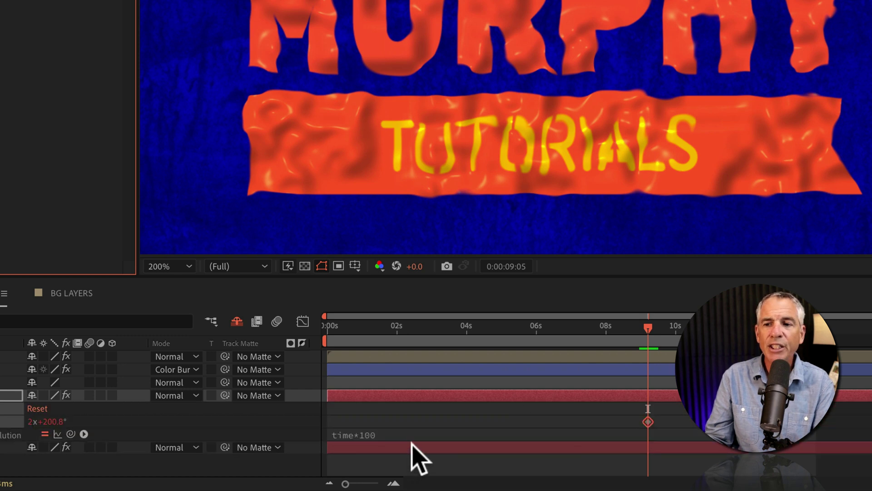
left_click(473, 382)
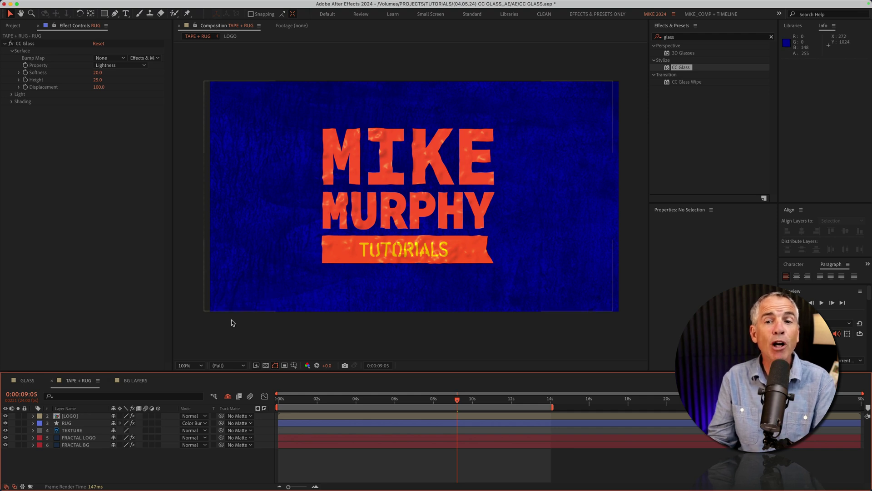
Set the RUG layer's CC Glass Bump Map to 6. FRACTAL BG and view the rug at 200%.
left_click(73, 423)
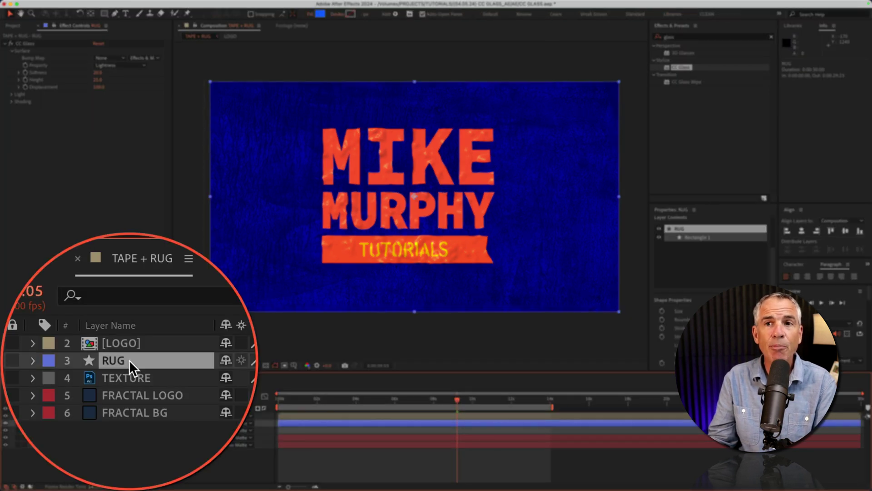
left_click(29, 43)
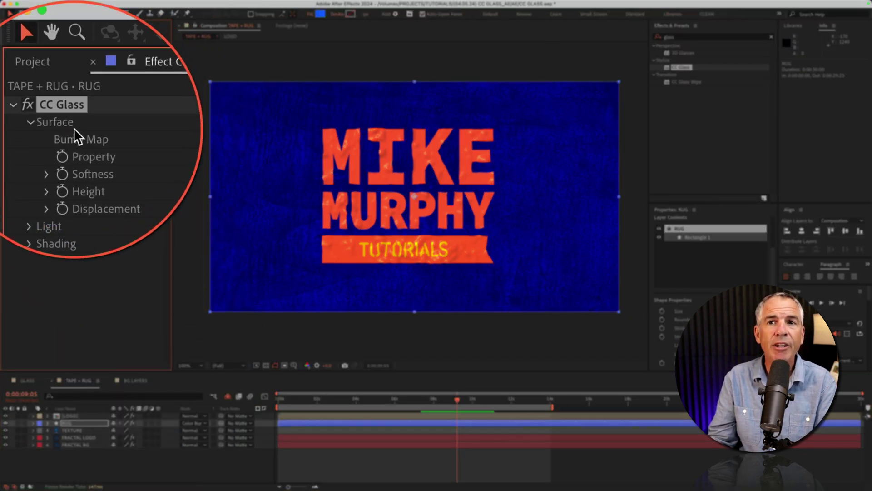
left_click(129, 128)
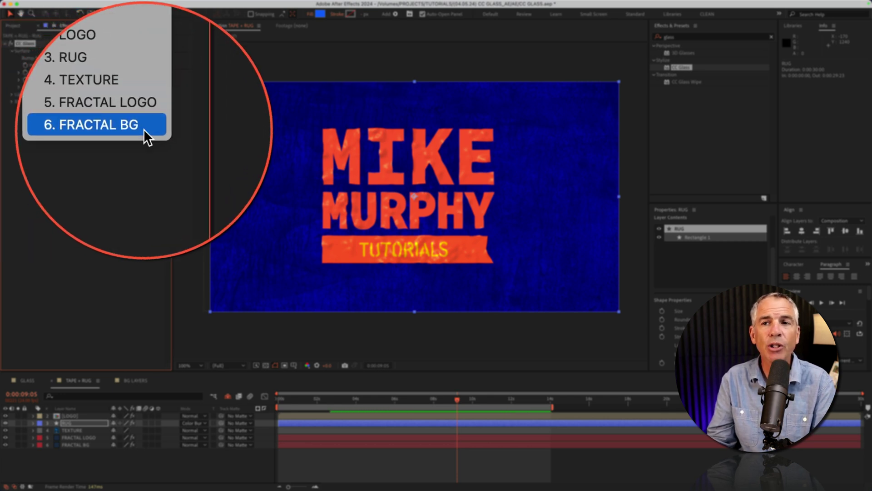
left_click(108, 127)
left_click(77, 446)
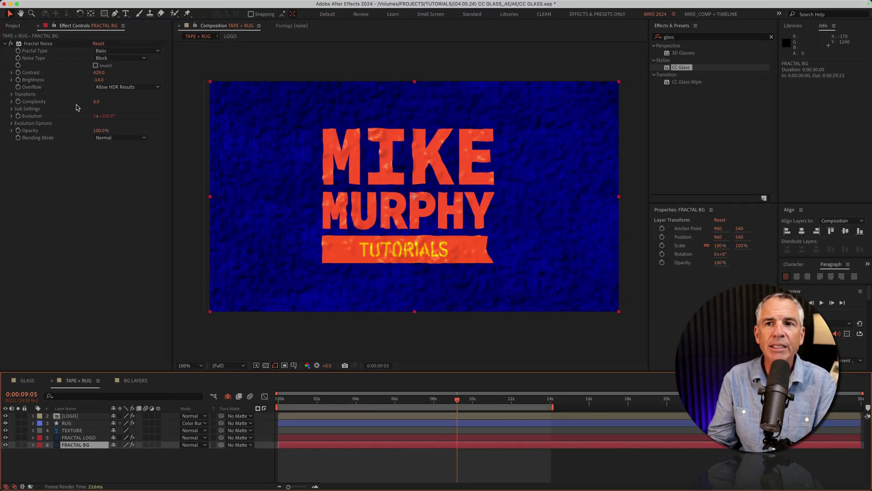
key("period")
left_click_drag(267, 127, 518, 152)
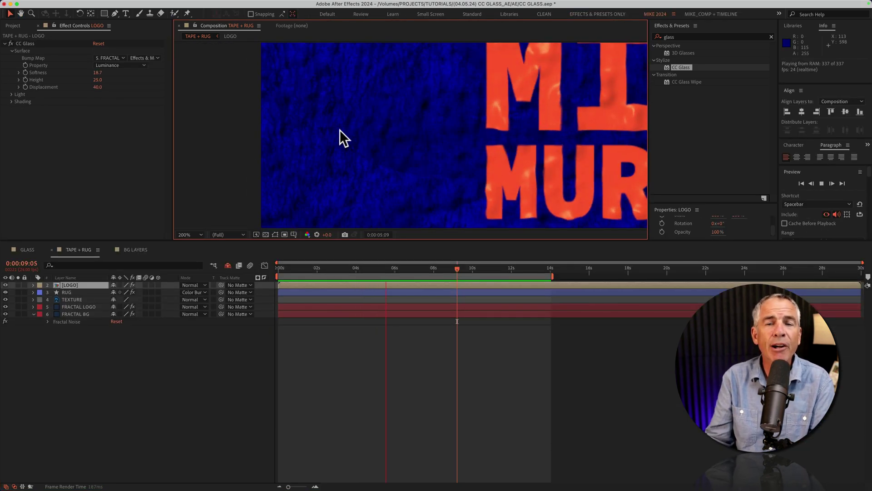
Add a time expression to FRACTAL BG's Fractal Noise Evolution.
left_click(71, 314)
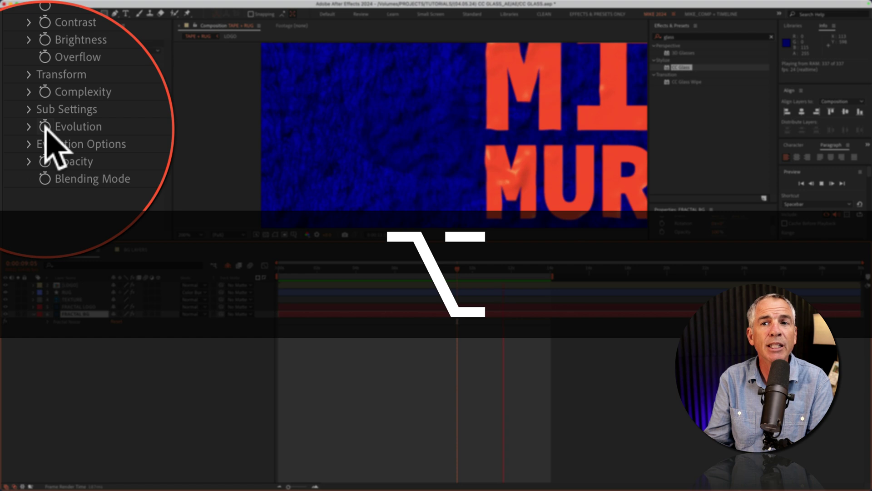
left_click(44, 127, "alt")
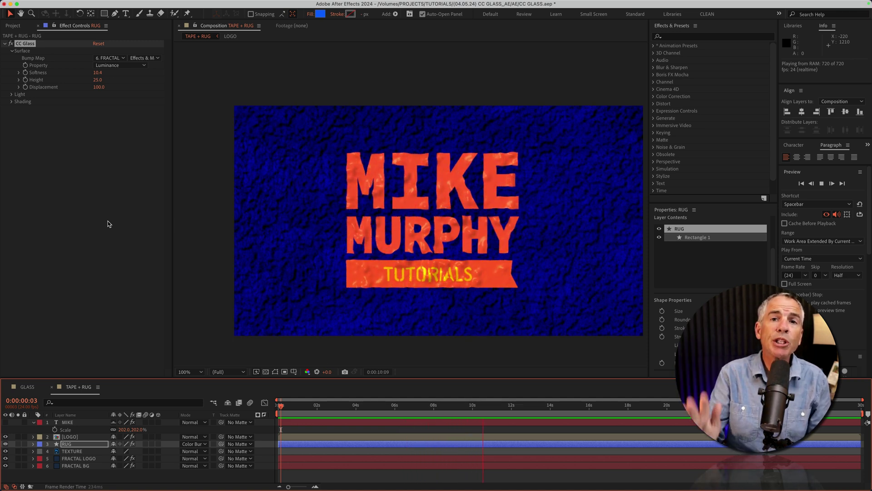
Hide LOGO and set the RUG's CC Glass Bump Map to 1. MIKE, then 2. LOGO.
left_click(78, 445)
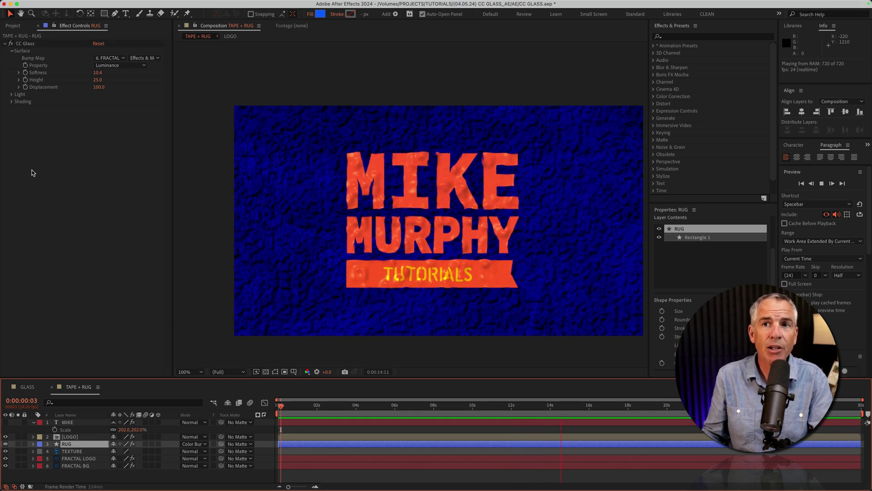
left_click(29, 43)
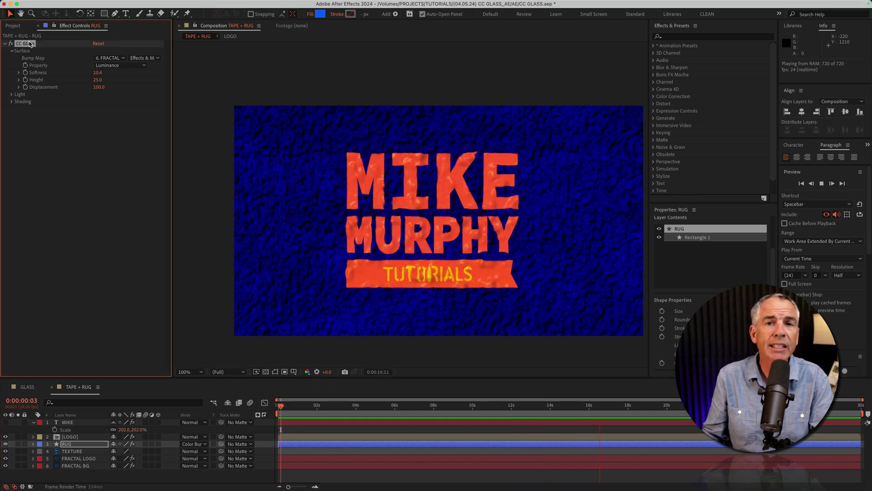
left_click(5, 436)
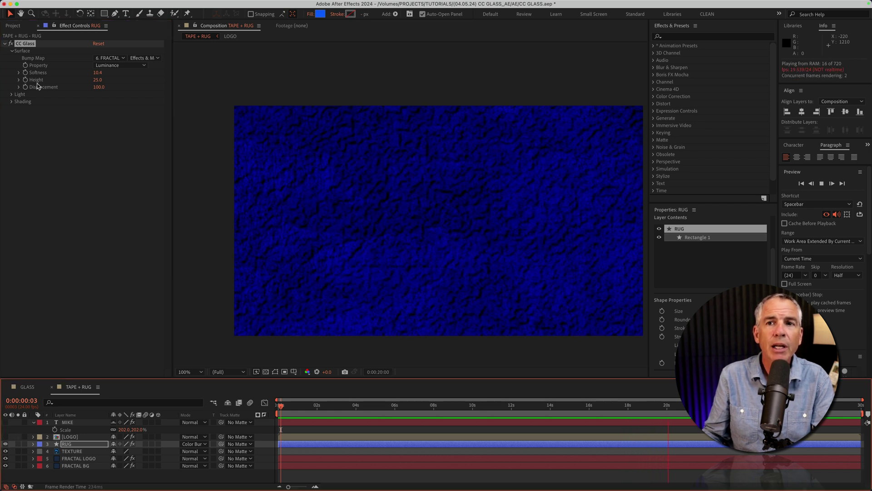
left_click(33, 60)
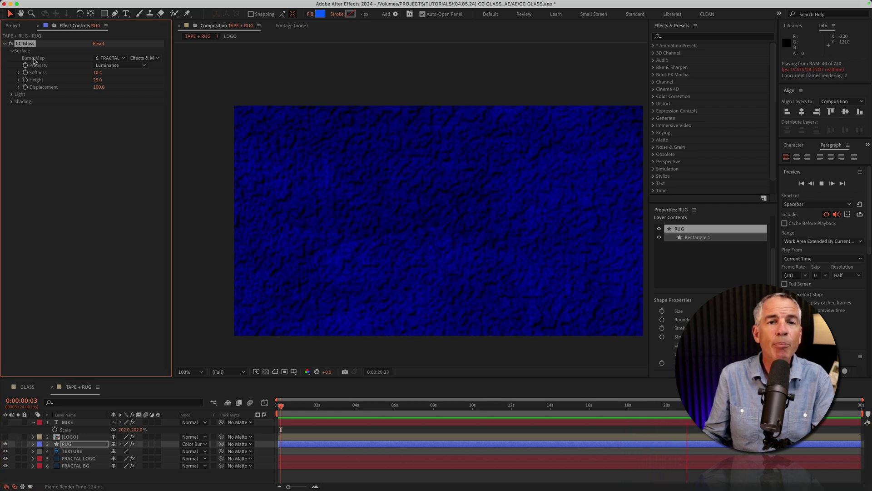
left_click(110, 59)
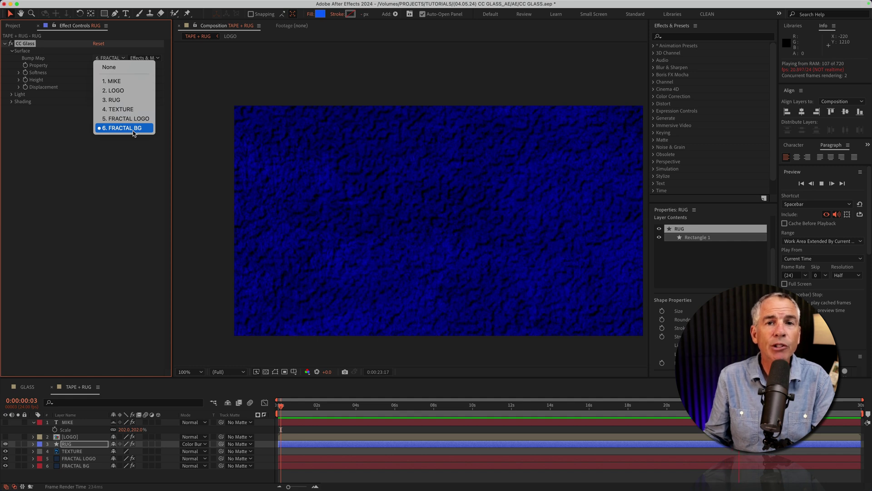
left_click(131, 82)
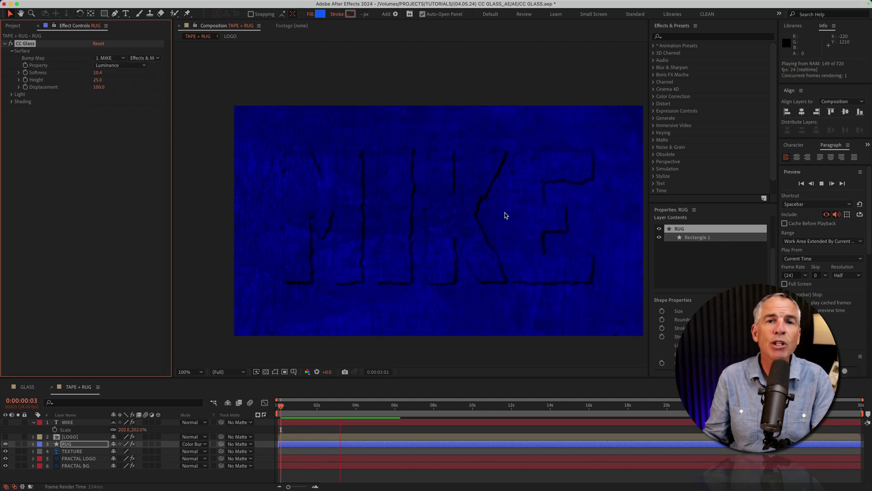
left_click(108, 58)
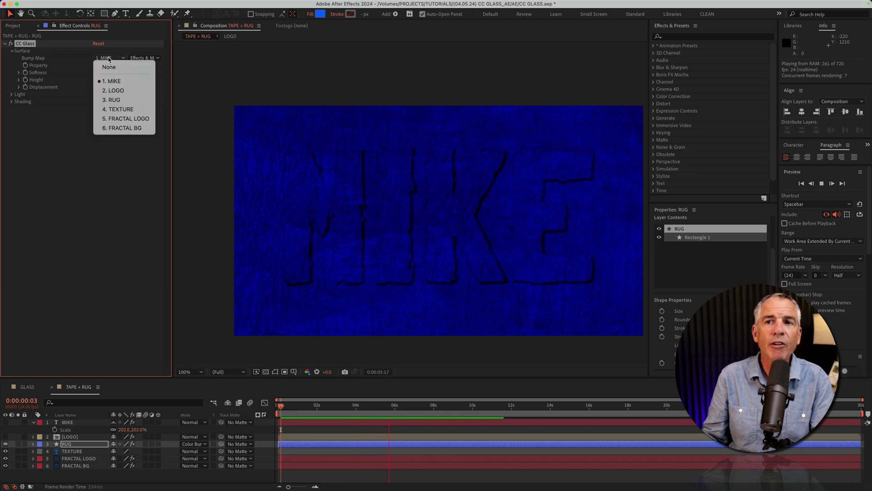
left_click(130, 91)
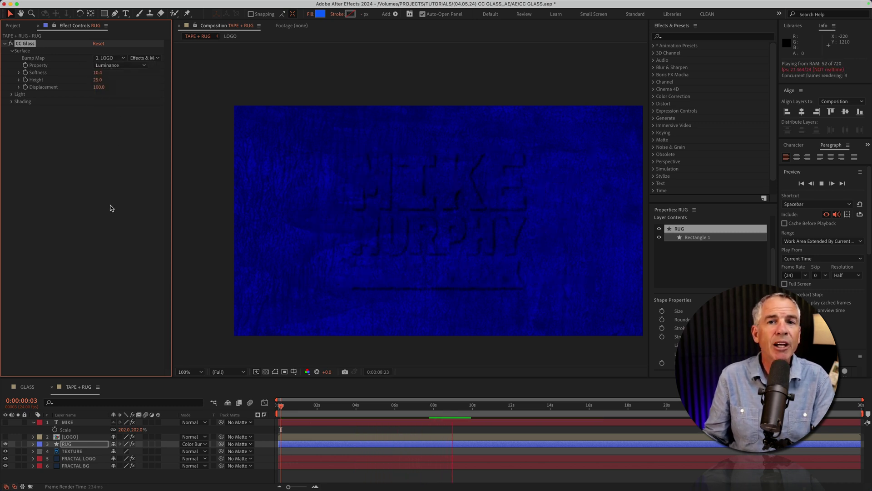